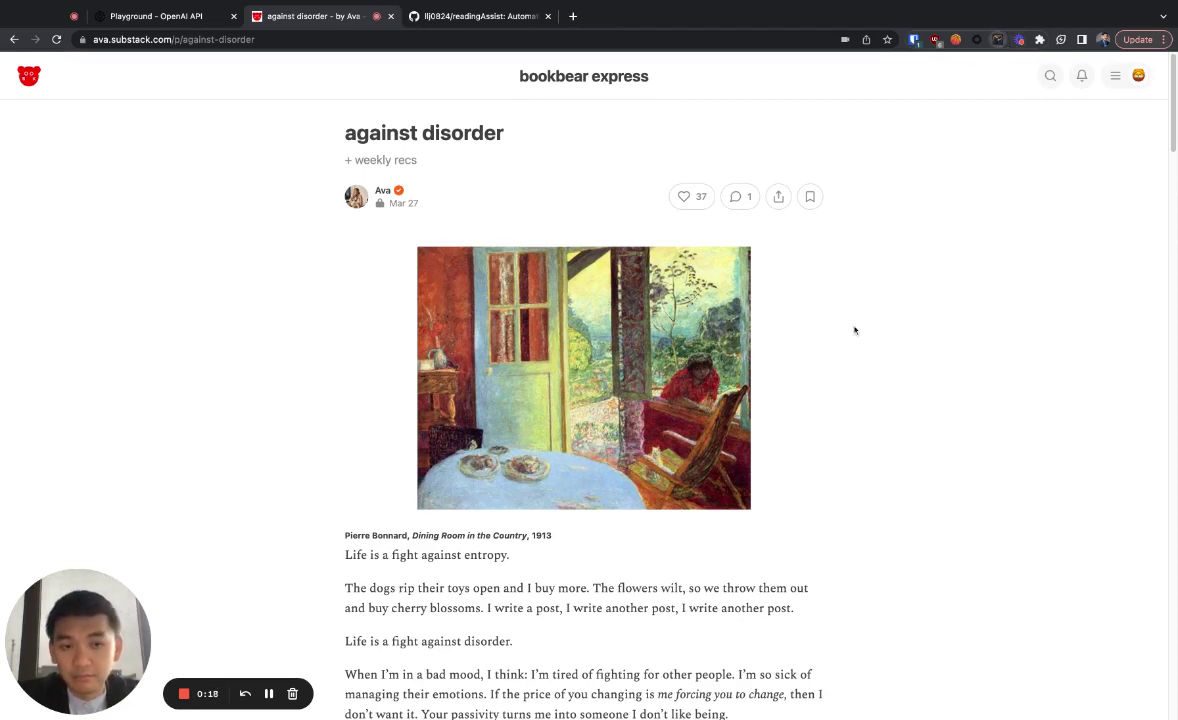
pyautogui.scroll(-2, 898, 438)
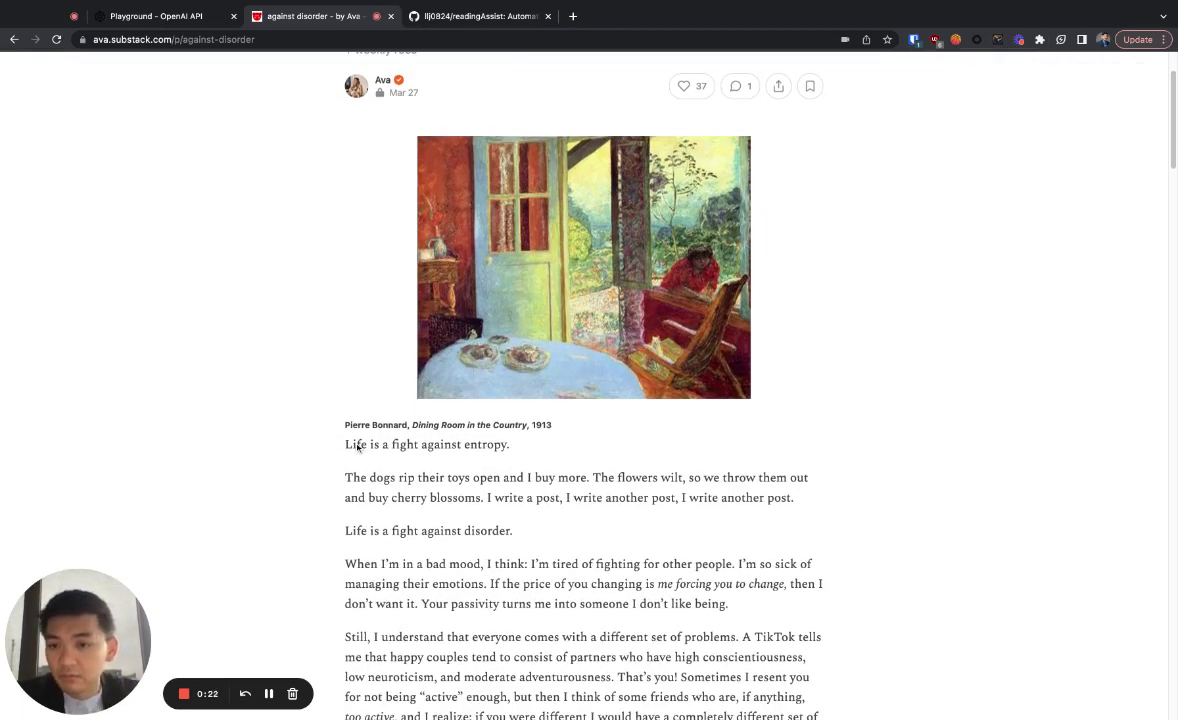
# Start readingAssist highlighting from the word 'Life' at the opening line of 'against disorder'
pyautogui.doubleClick(358, 446)
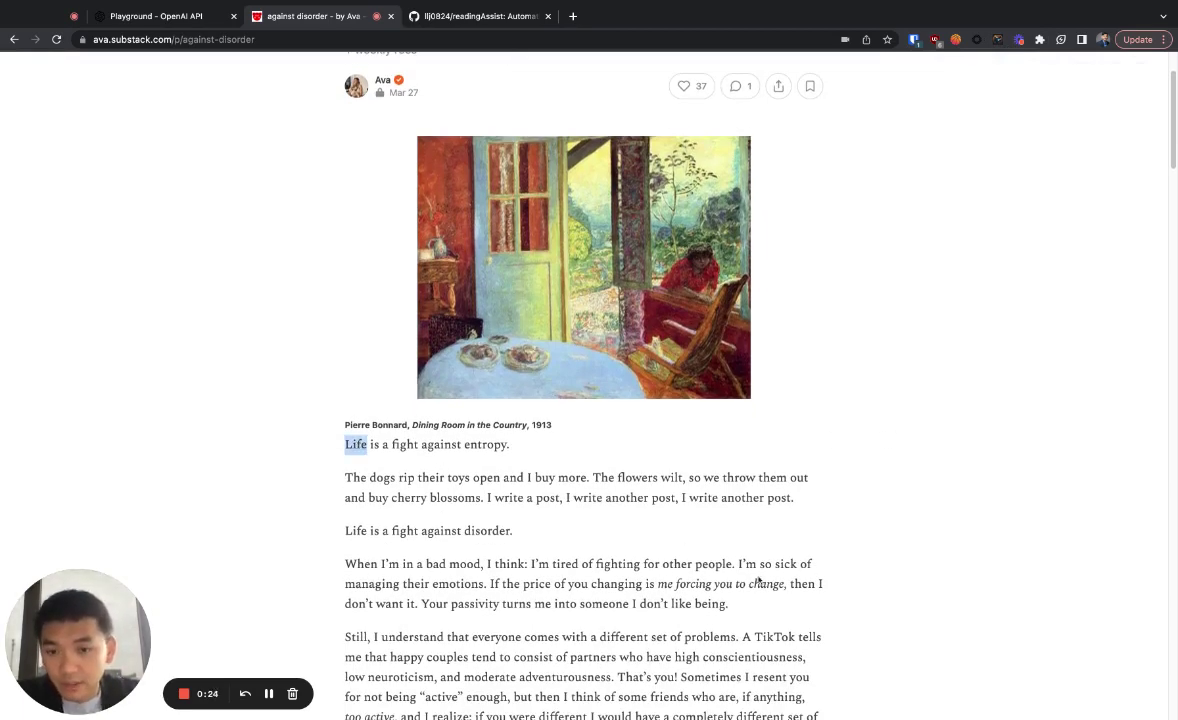